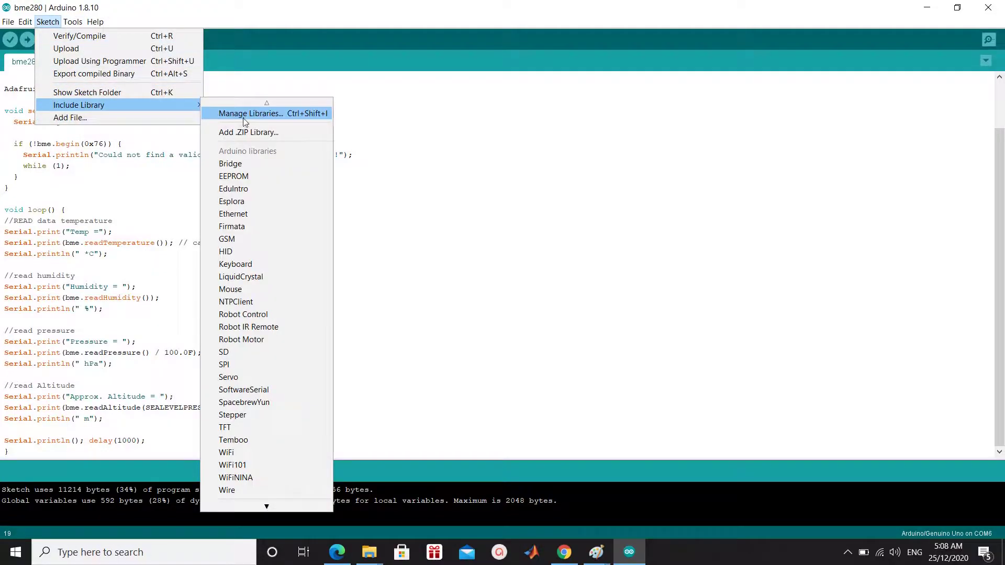
Choose Manage Libraries to open the Library Manager over the BME280 sketch.
left_click(284, 114)
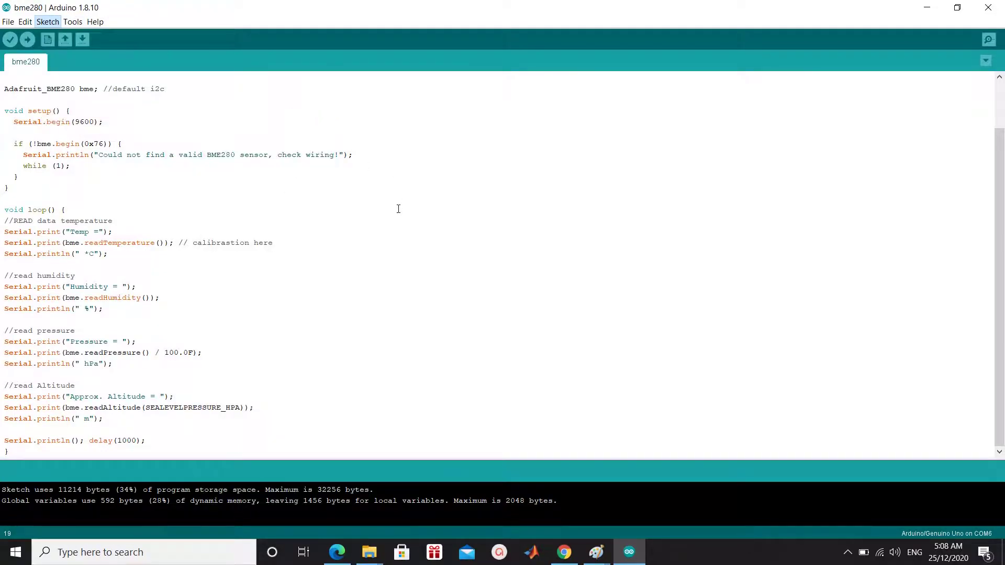